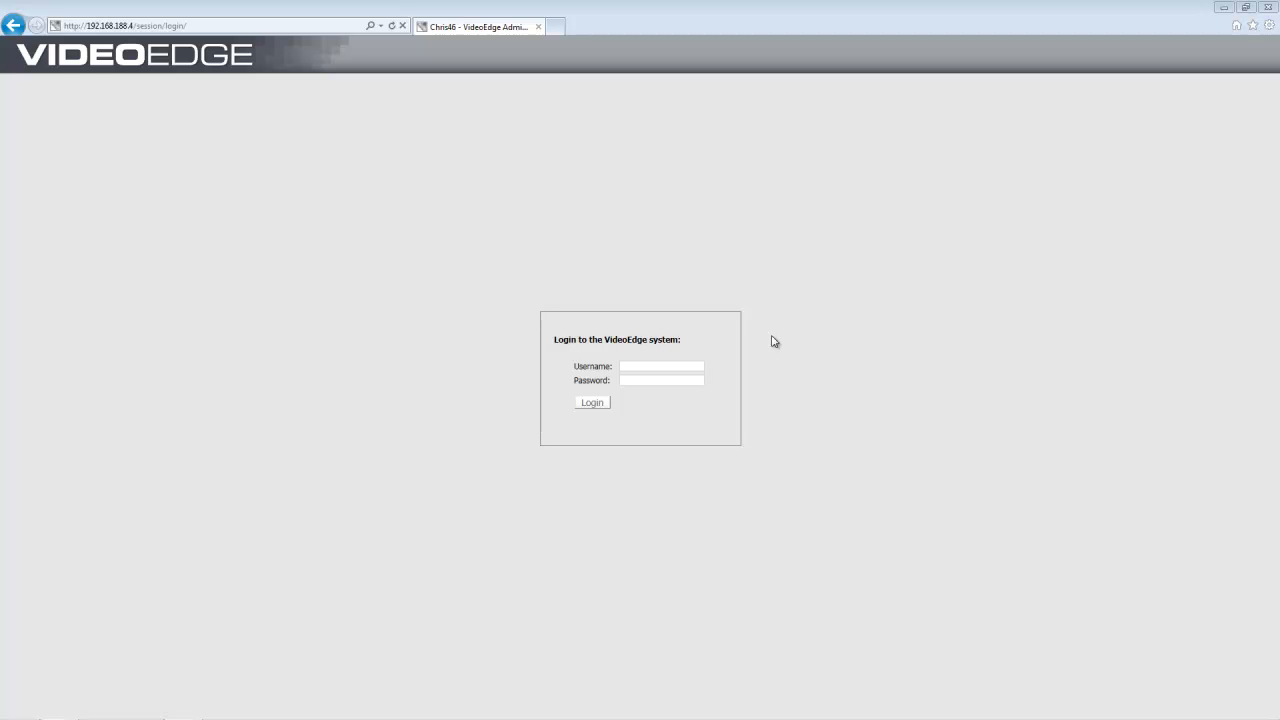
Step: Log in to VideoEdge web admin with the administrator username and password
click(643, 365)
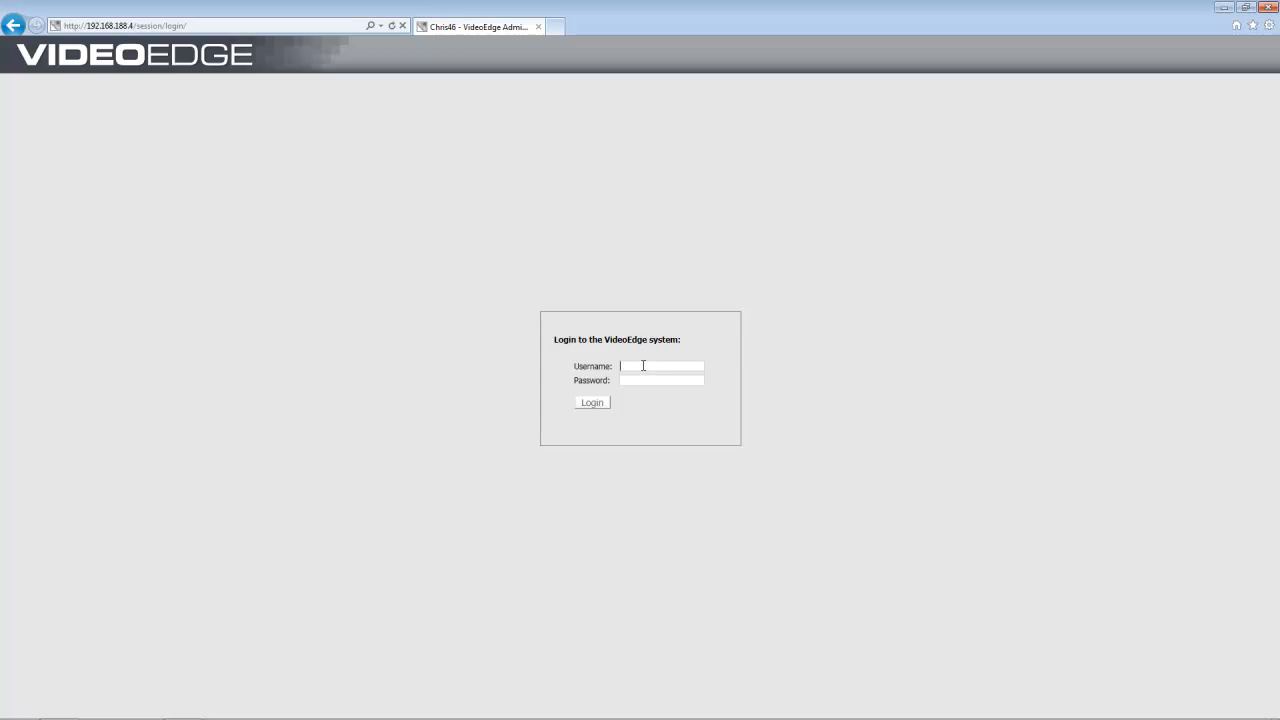
key(Tab)
key(Return)
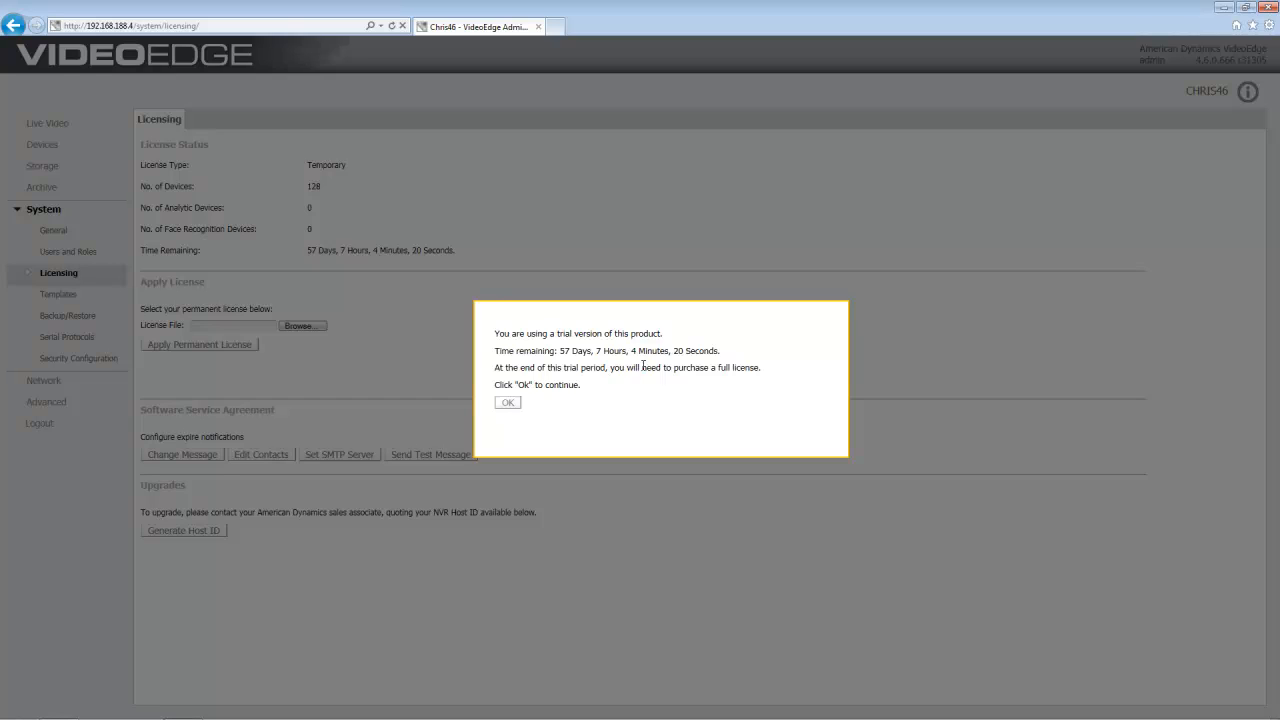
Step: Acknowledge the trial-version notice to reveal the Temporary license for 128 devices
click(507, 402)
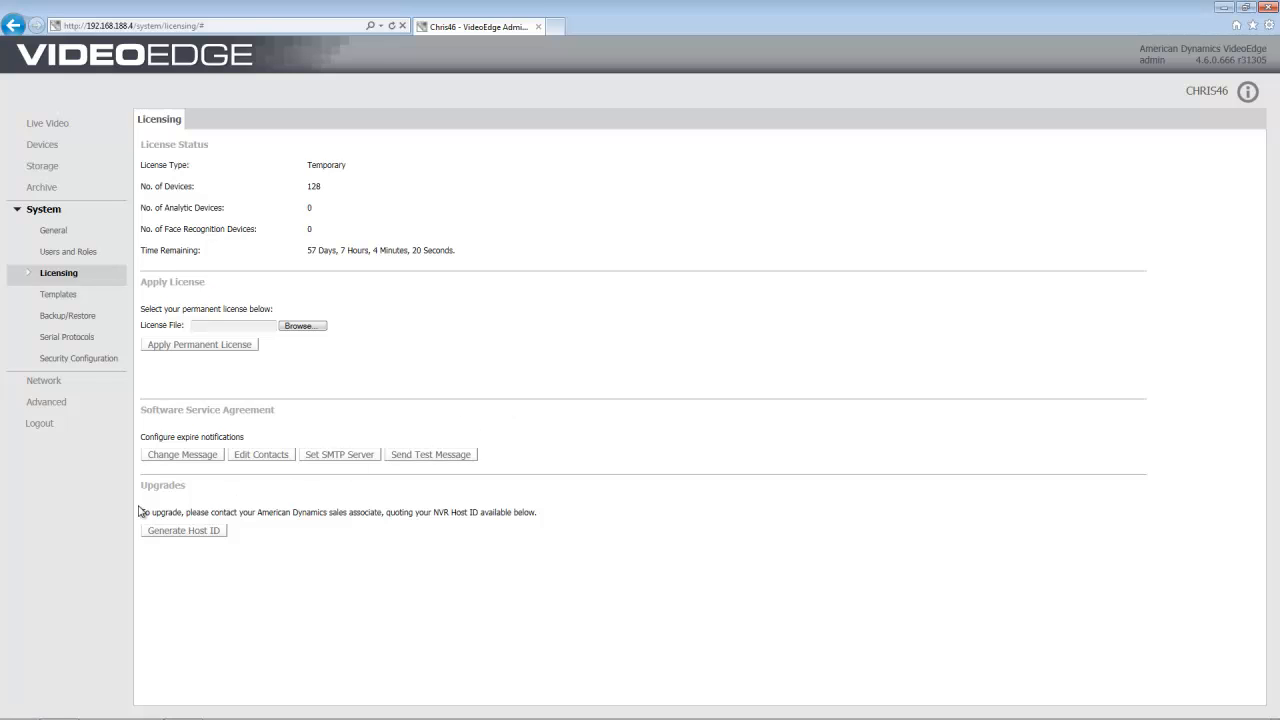
Step: Generate the NVR Host ID and save VideoEdgeNVRHostID.txt to disk
click(168, 531)
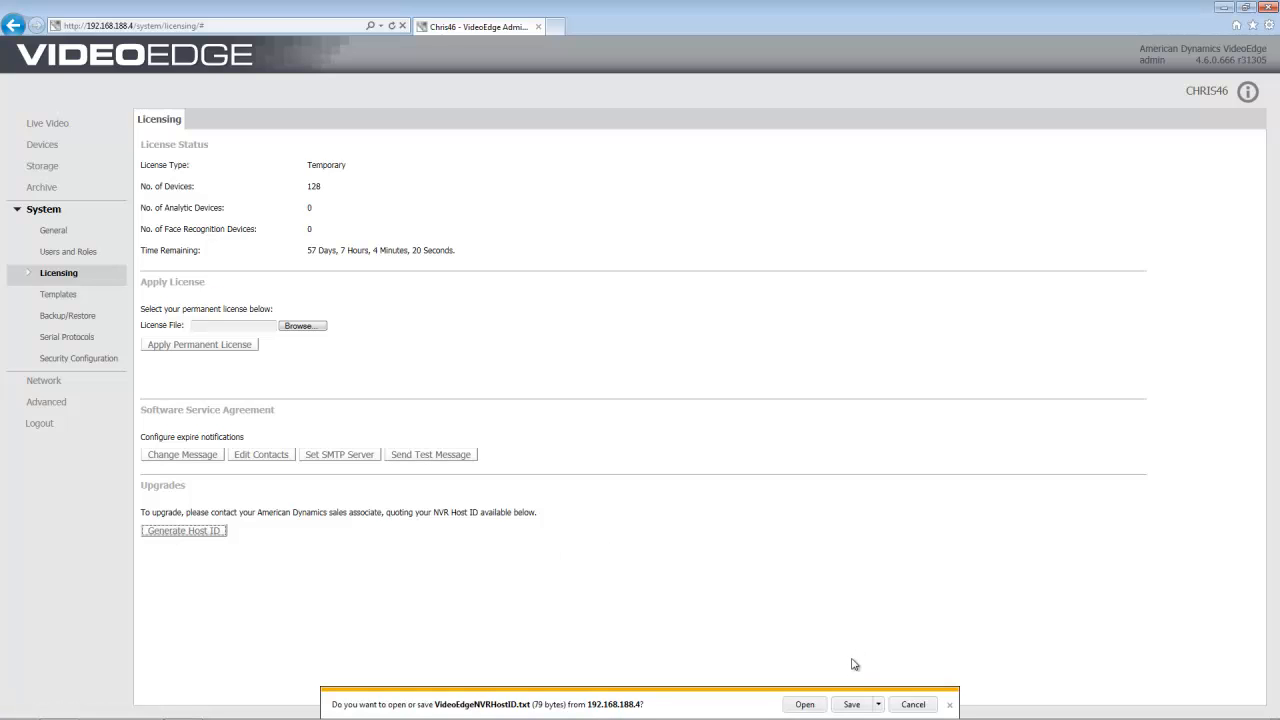
click(850, 704)
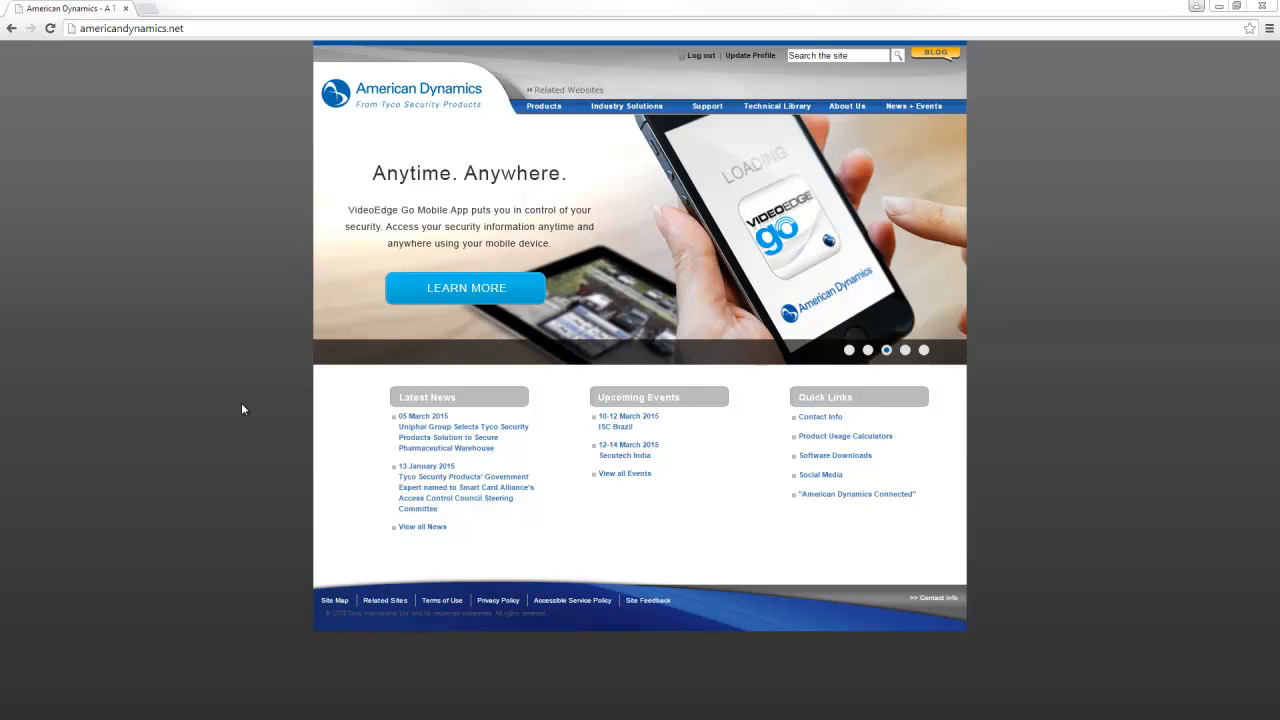
Step: Open Register a Product under Support and choose VideoEdge Software registration
mouse_move(718, 115)
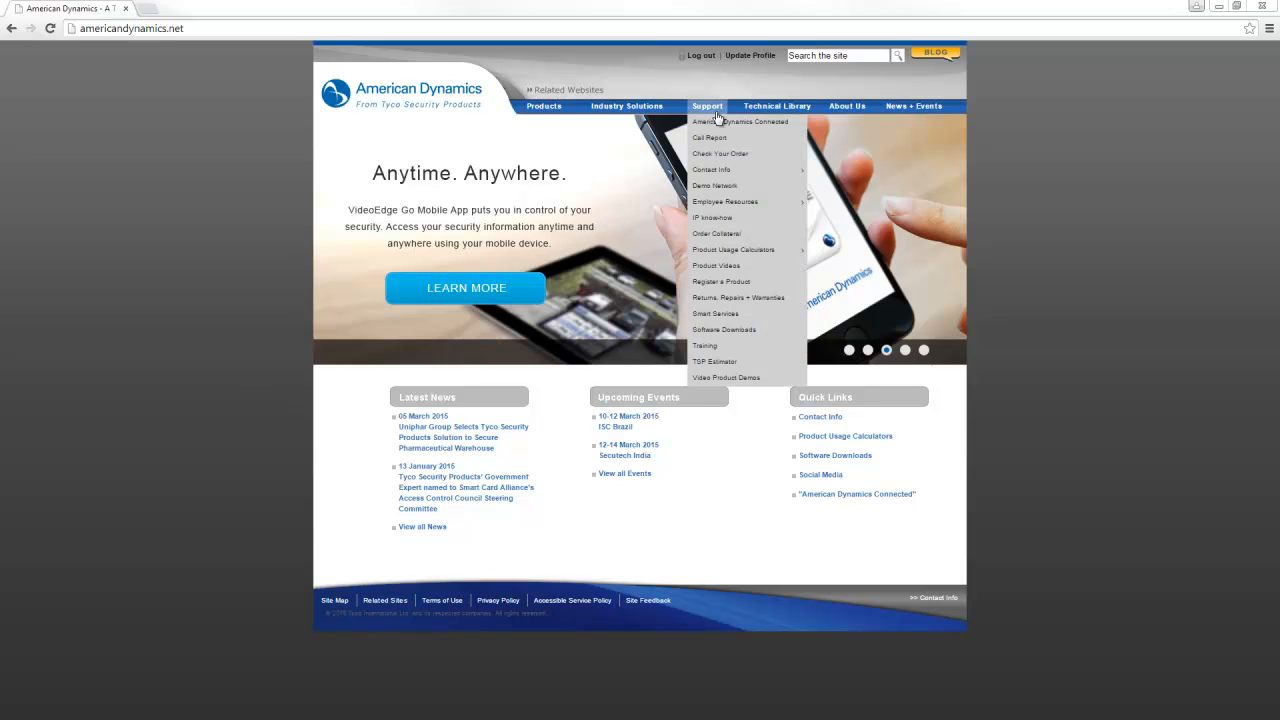
click(715, 282)
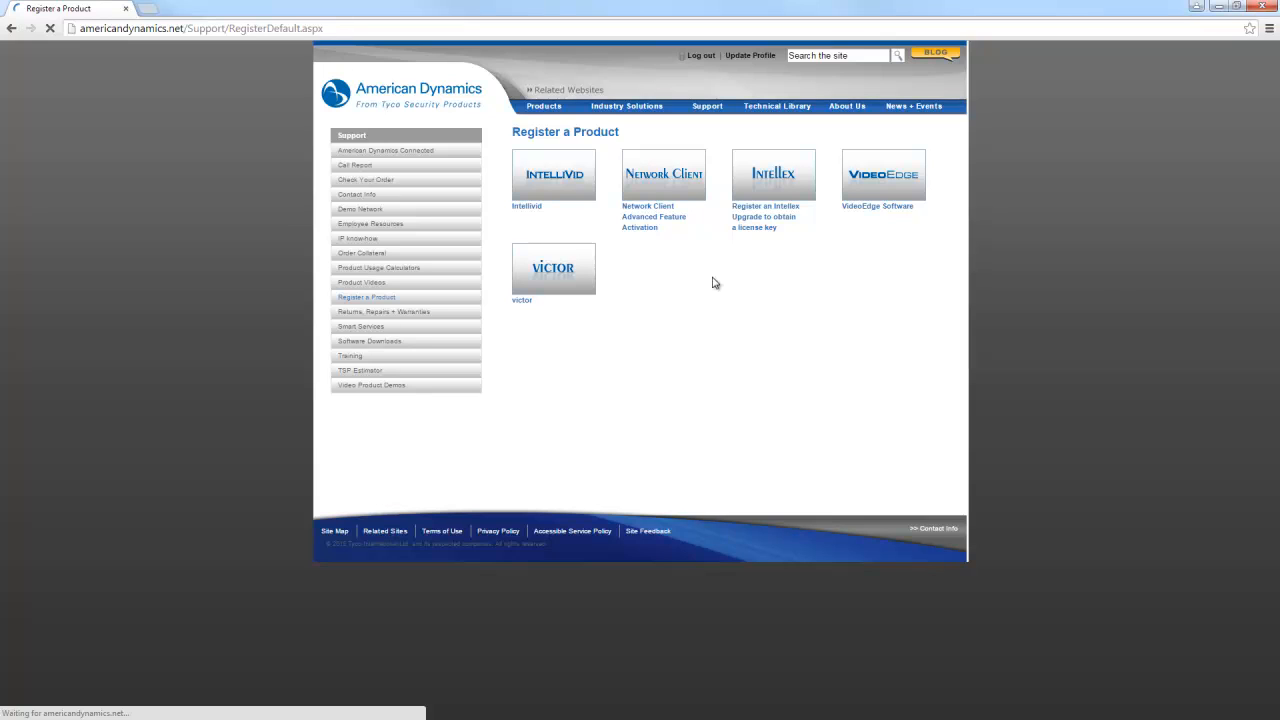
click(869, 214)
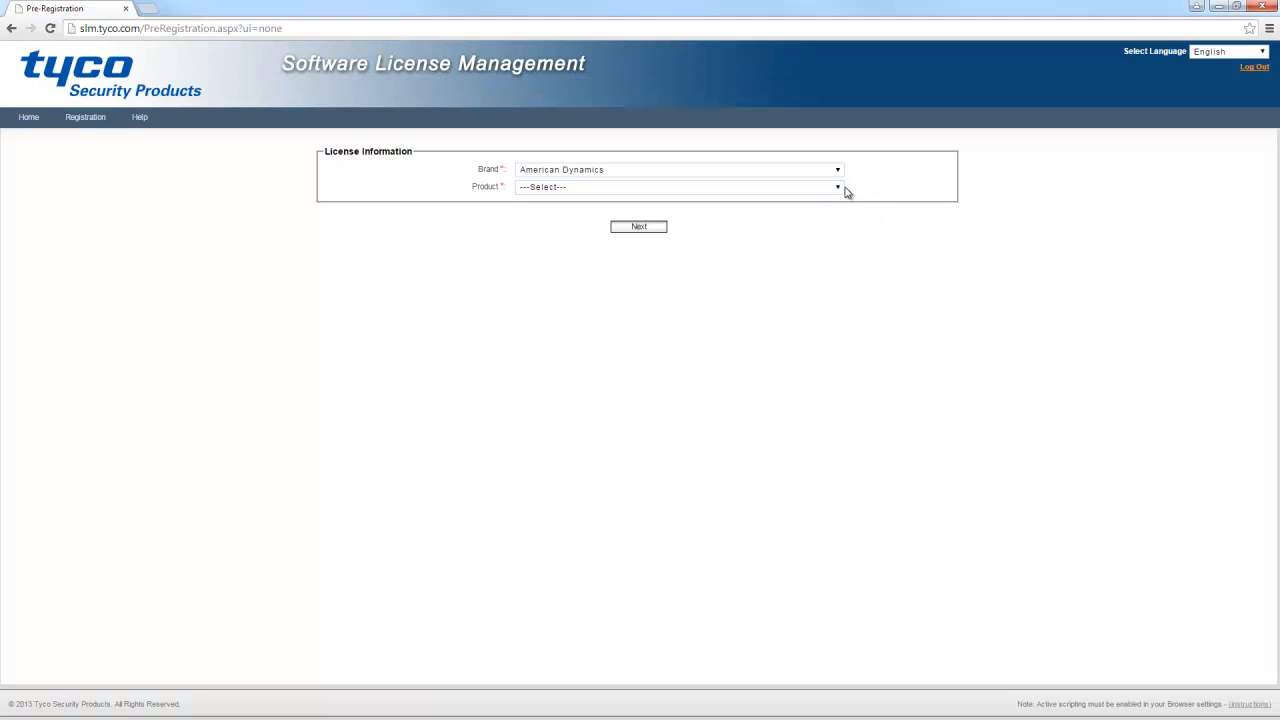
Step: Select VideoEdge as the product, continue, and accept the personal data-processing consent
click(838, 187)
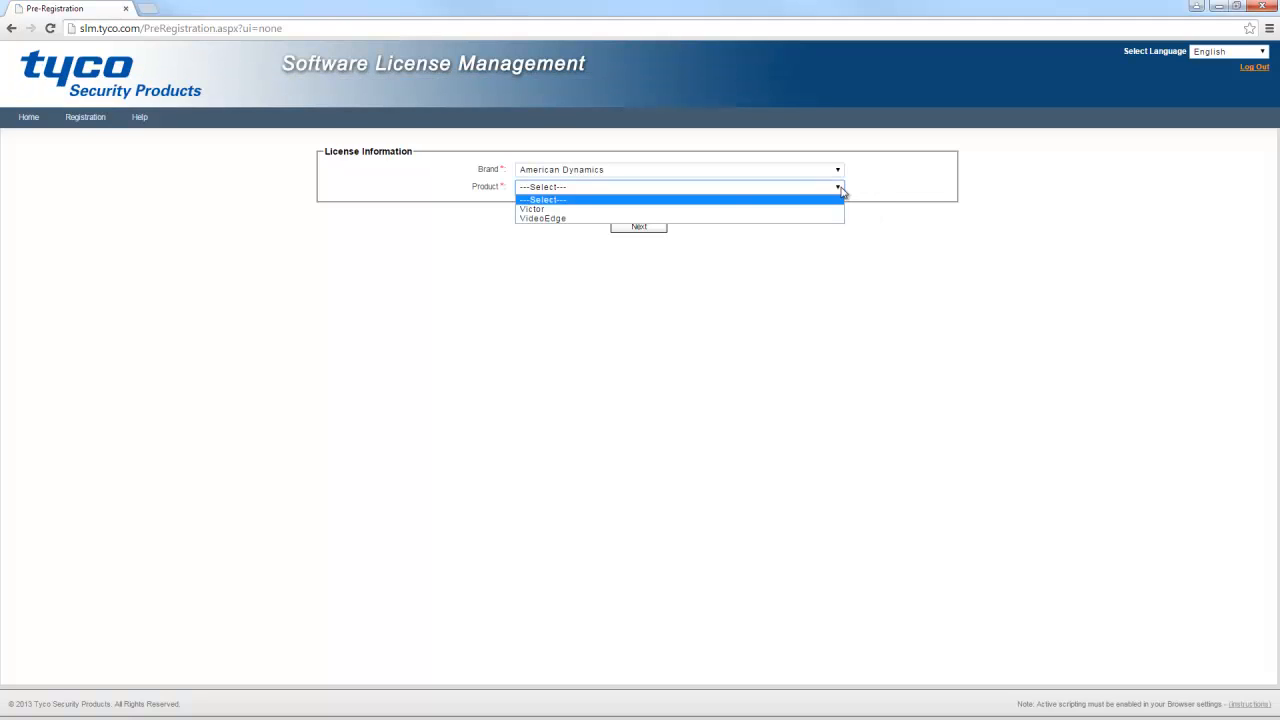
click(550, 218)
click(641, 228)
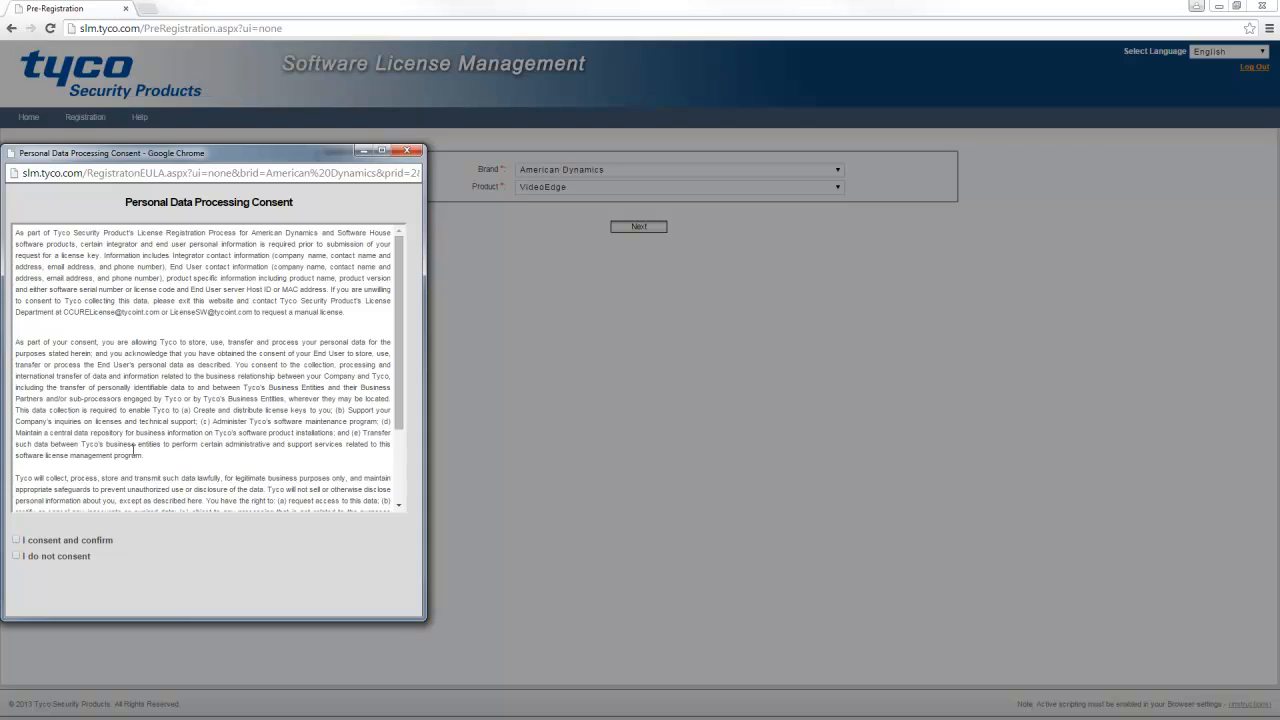
click(27, 543)
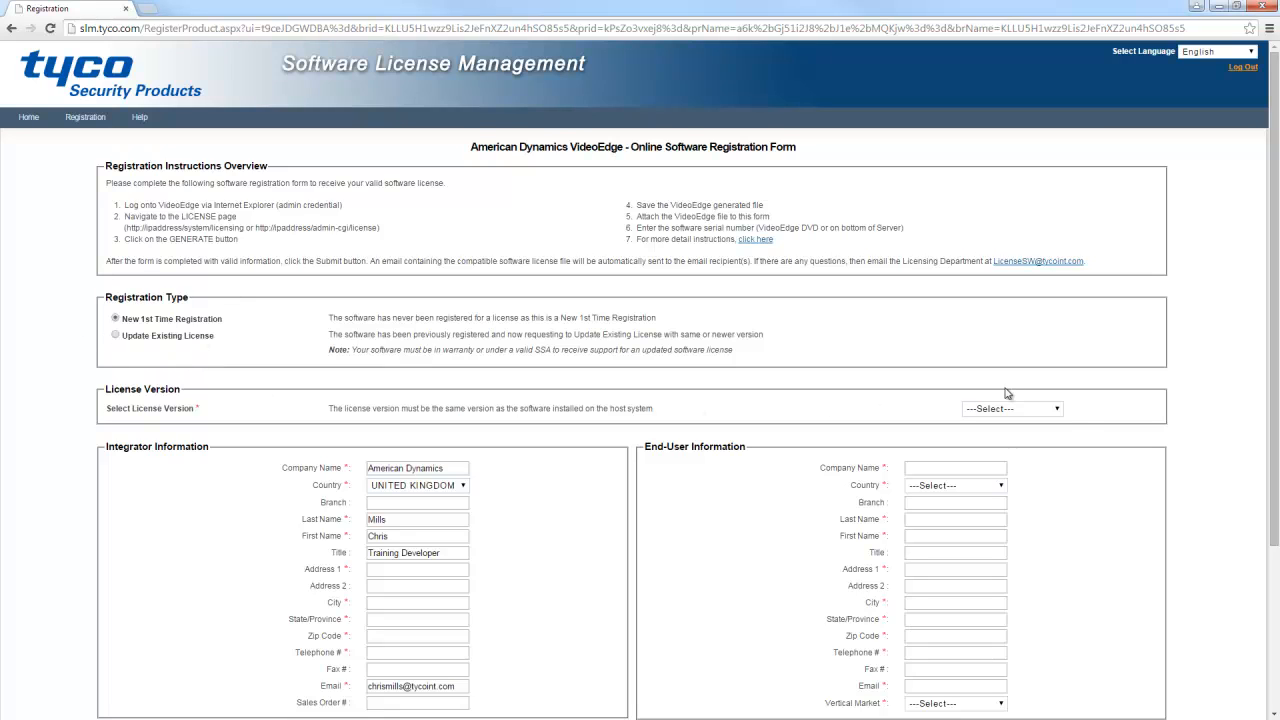
Step: Choose license version V4.6 in the registration form and scroll down the form
click(1060, 410)
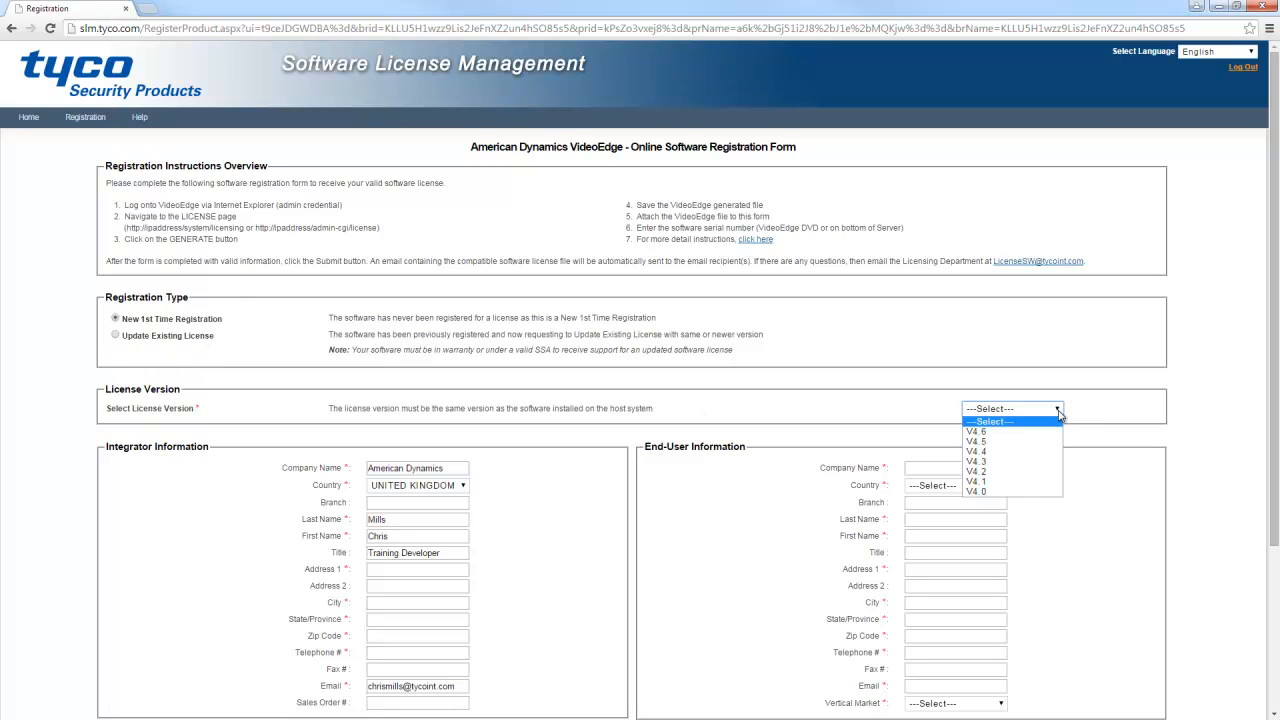
click(993, 434)
scroll(636, 332, down, 1)
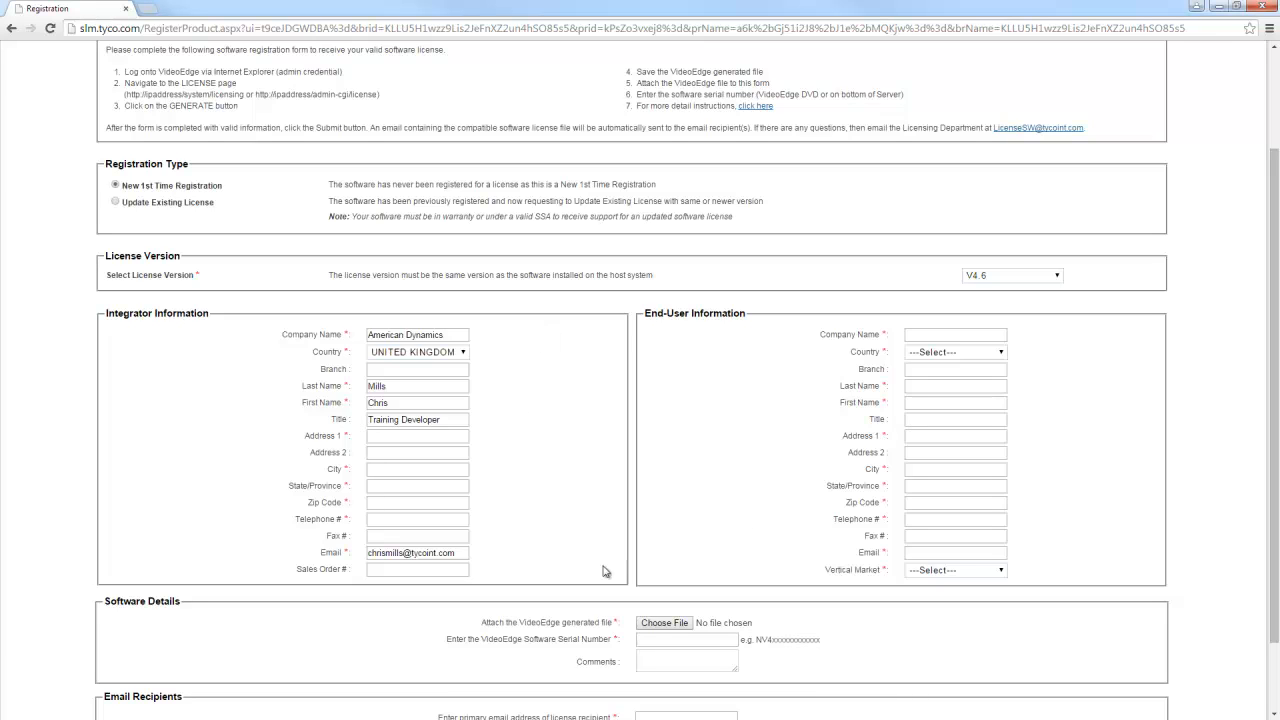
scroll(586, 337, down, 1)
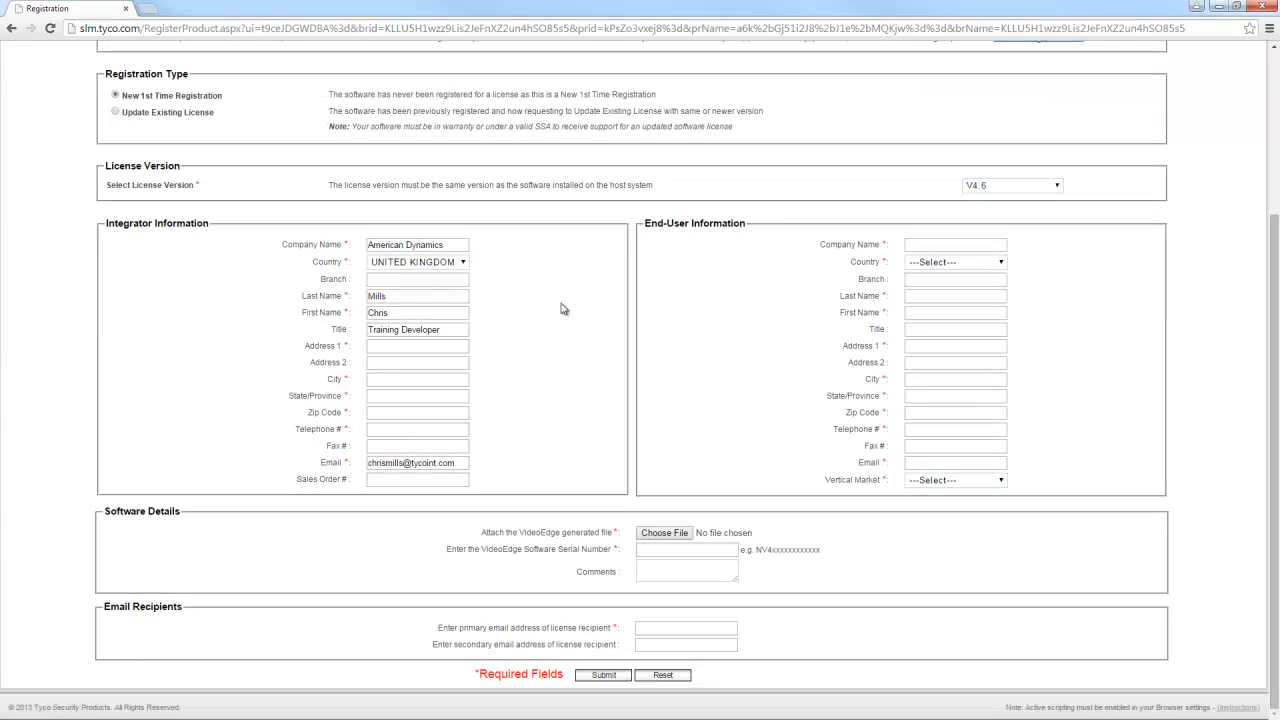
Step: Attach VideoEdgeNVRHostID.txt and enter the VideoEdge software serial number
click(674, 538)
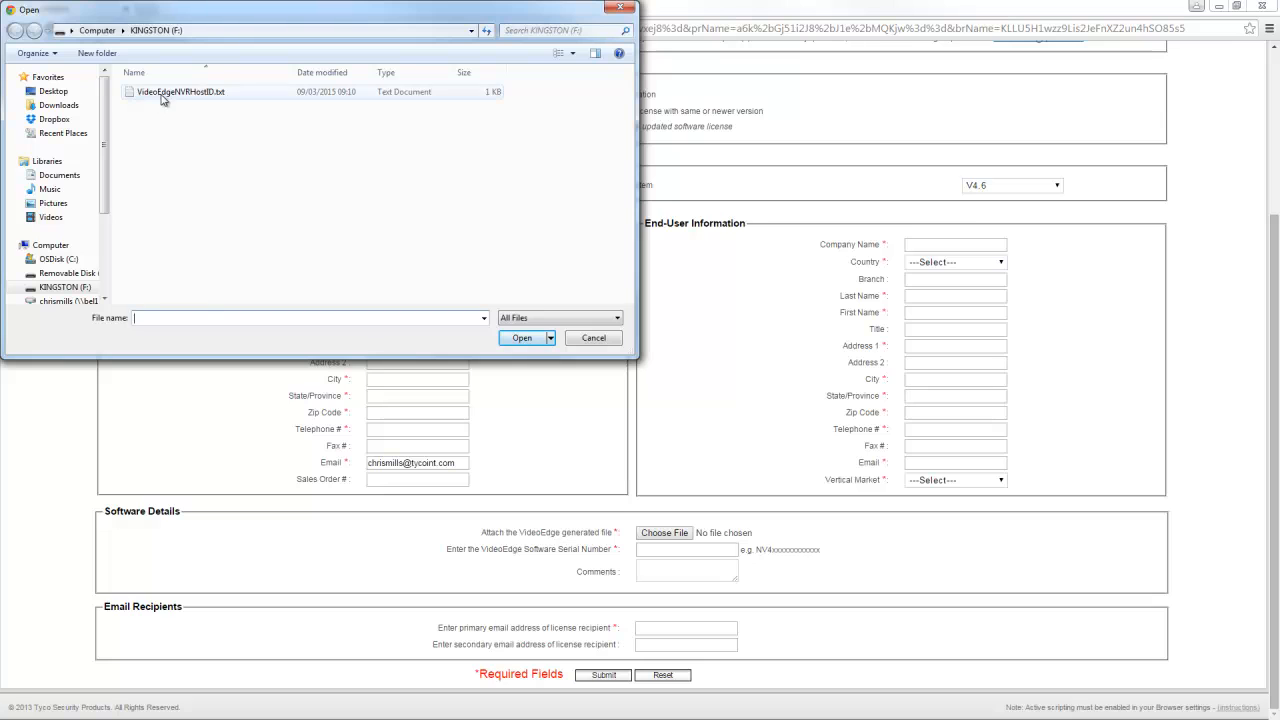
click(166, 96)
click(516, 342)
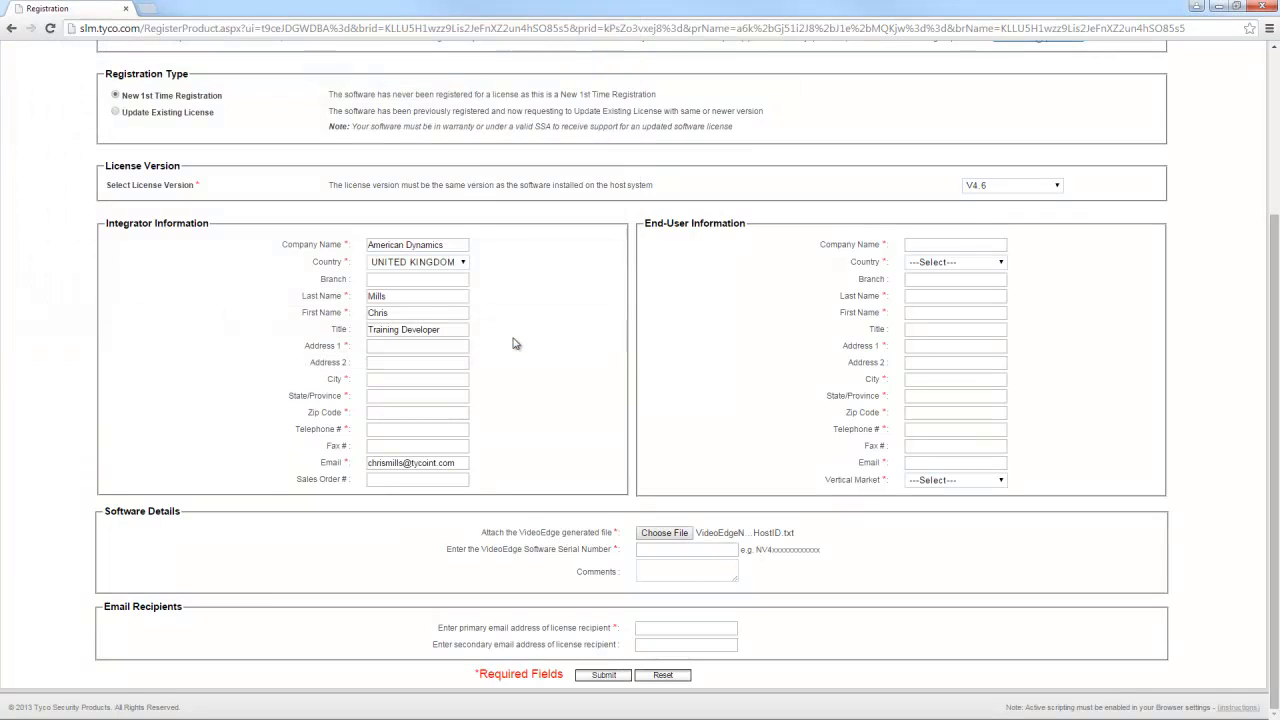
click(646, 549)
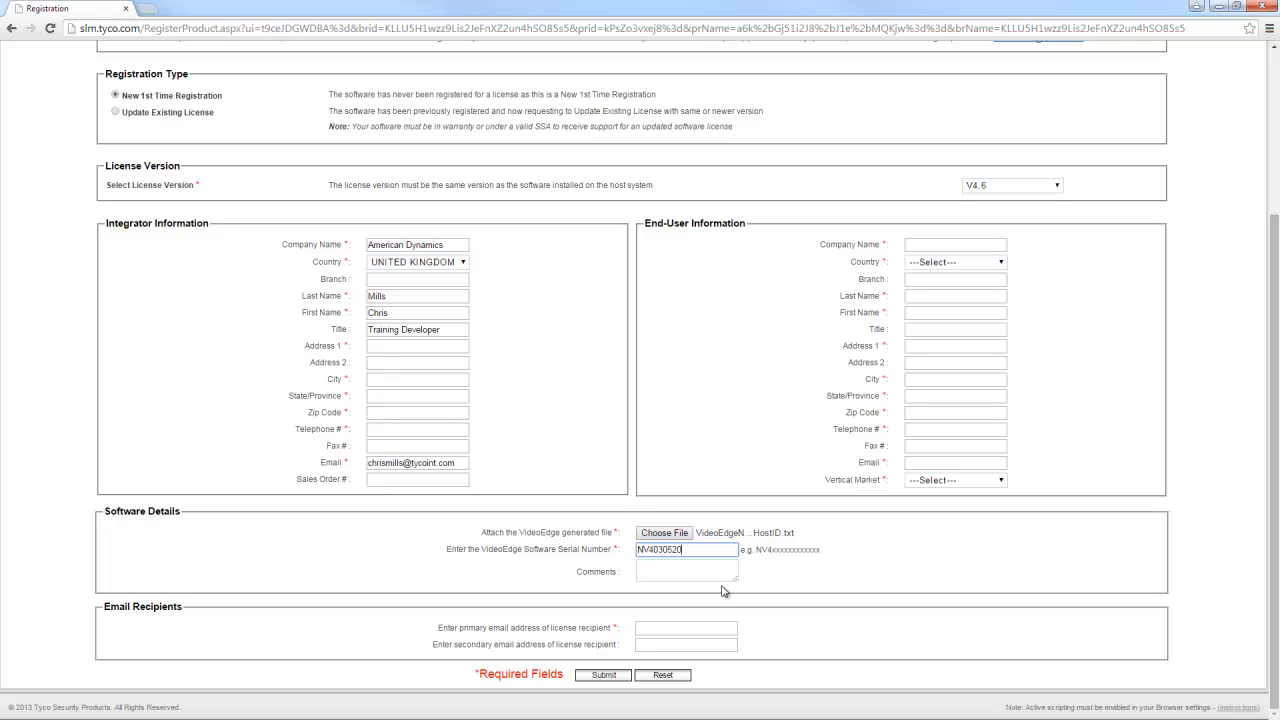
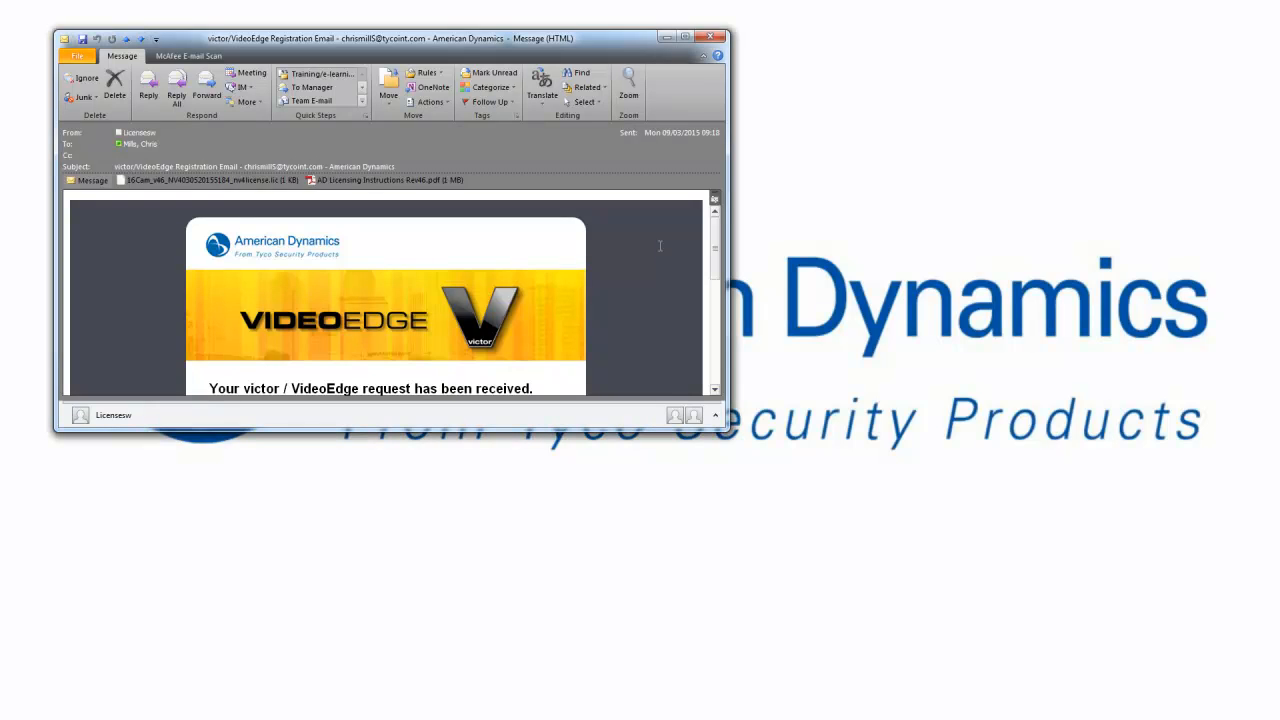
Step: Save the emailed .lic file to KINGSTON (F:) and open AD Licensing Instructions Rev46.pdf
scroll(660, 245, down, 3)
scroll(660, 245, down, 2)
scroll(660, 245, up, 5)
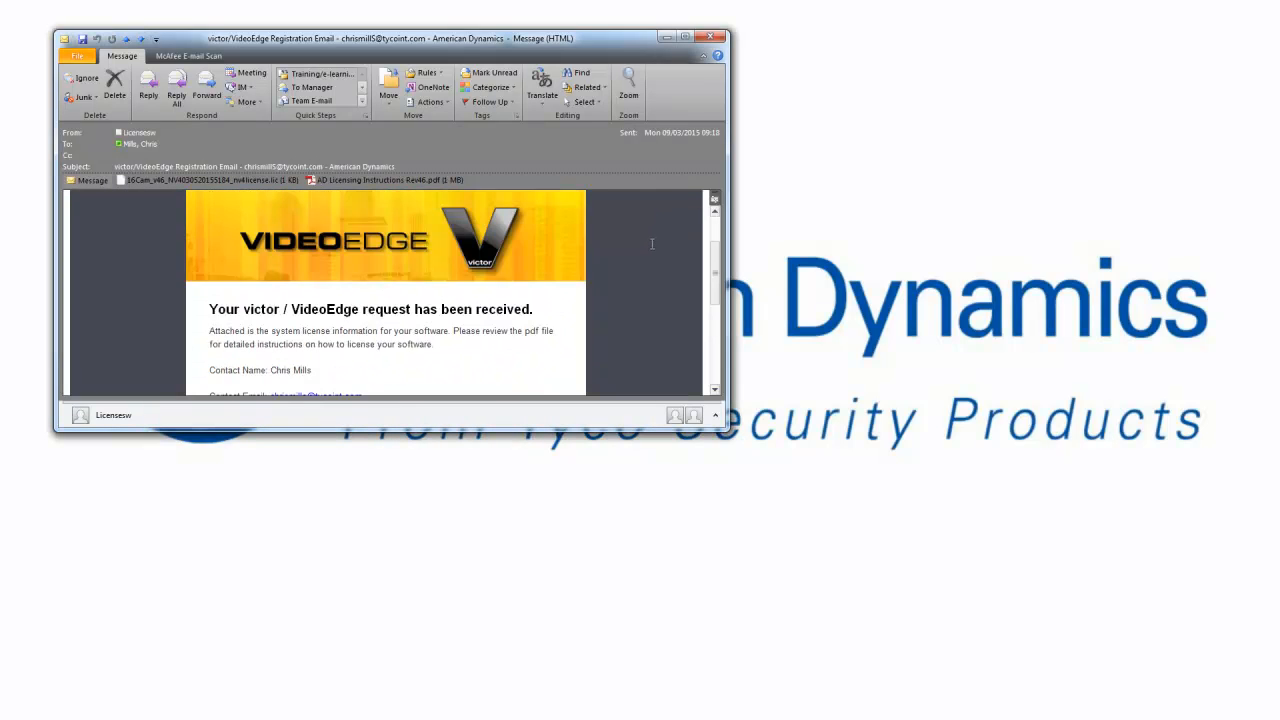
right_click(158, 180)
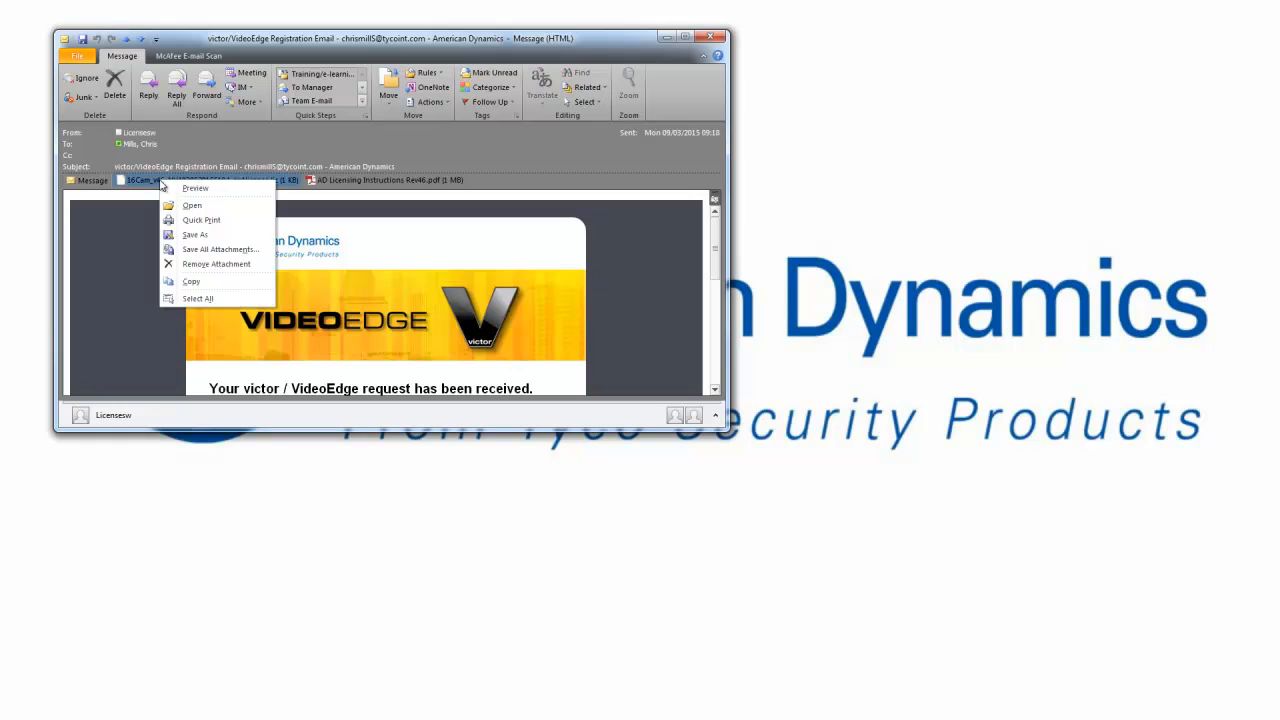
click(202, 234)
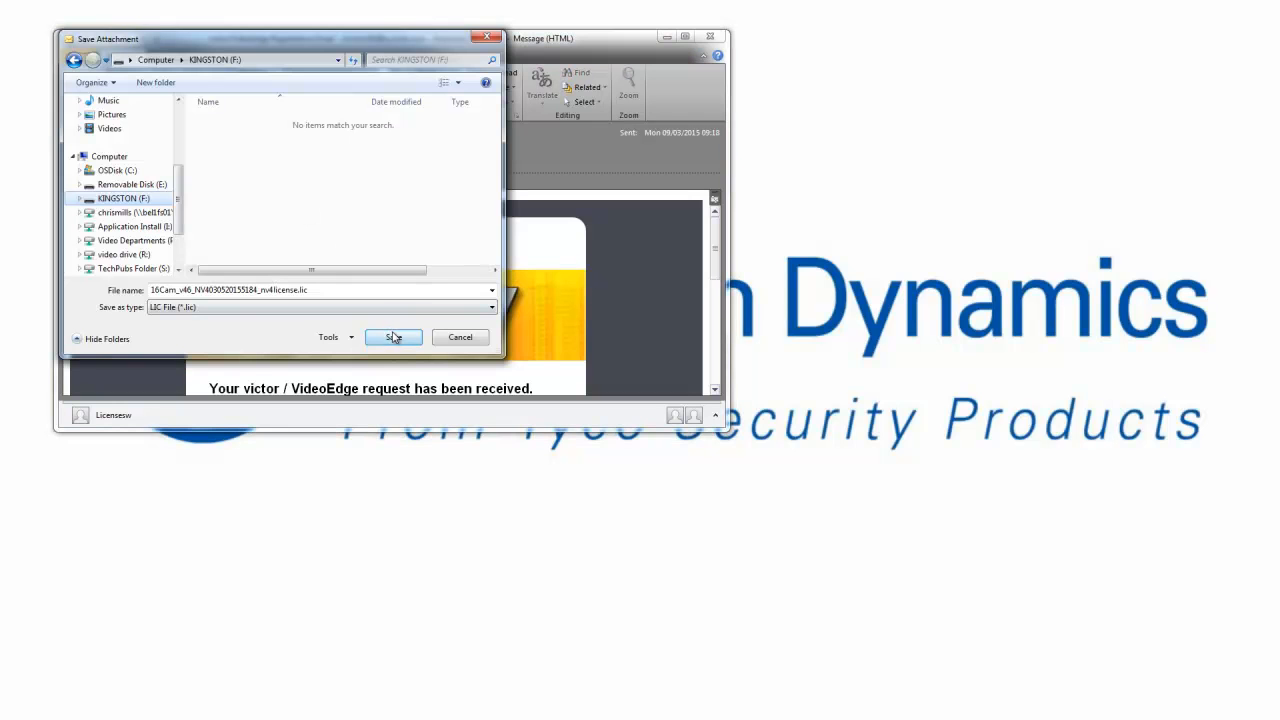
click(393, 337)
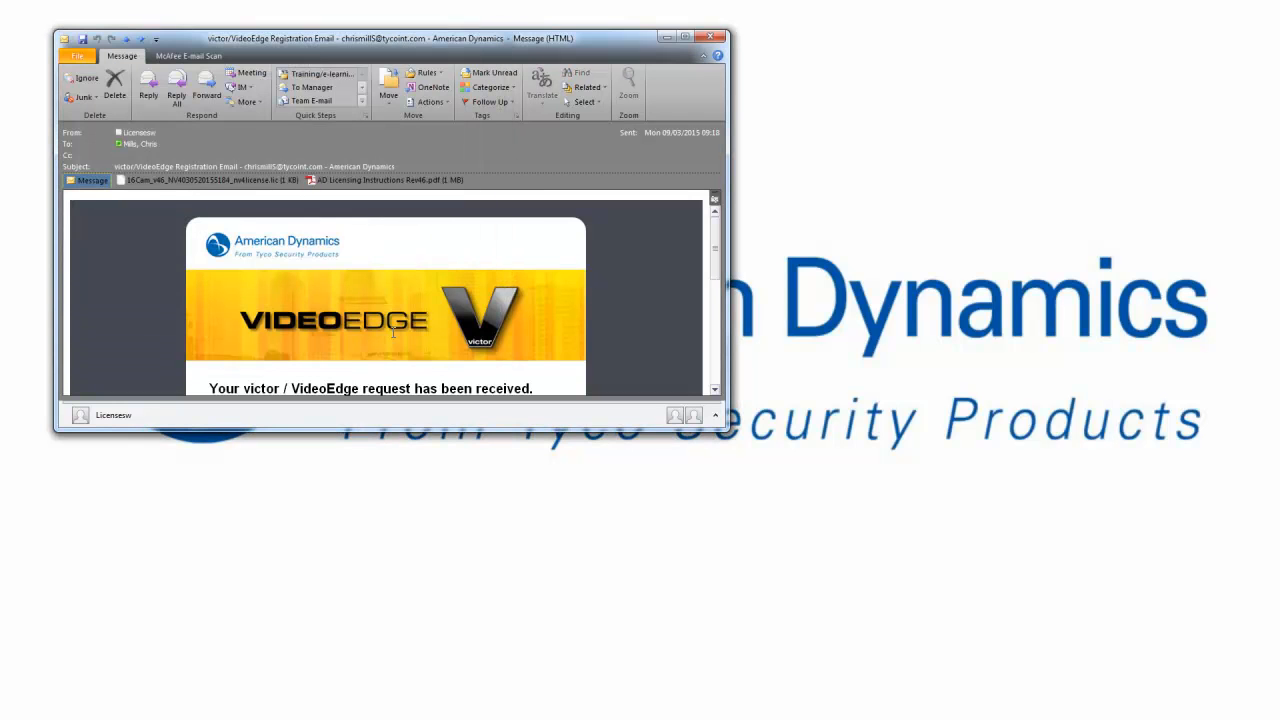
double_click(346, 180)
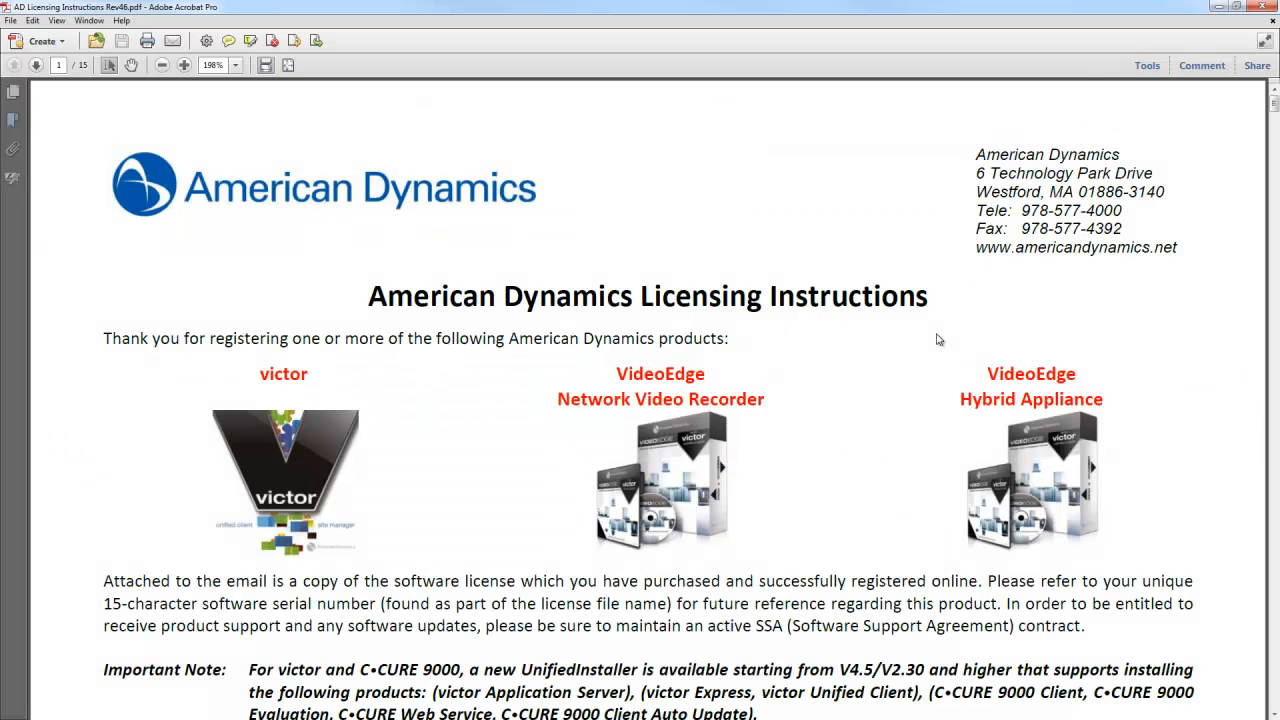
Step: Scroll through the AD Licensing Instructions PDF to read the licensing steps
scroll(938, 340, down, 10)
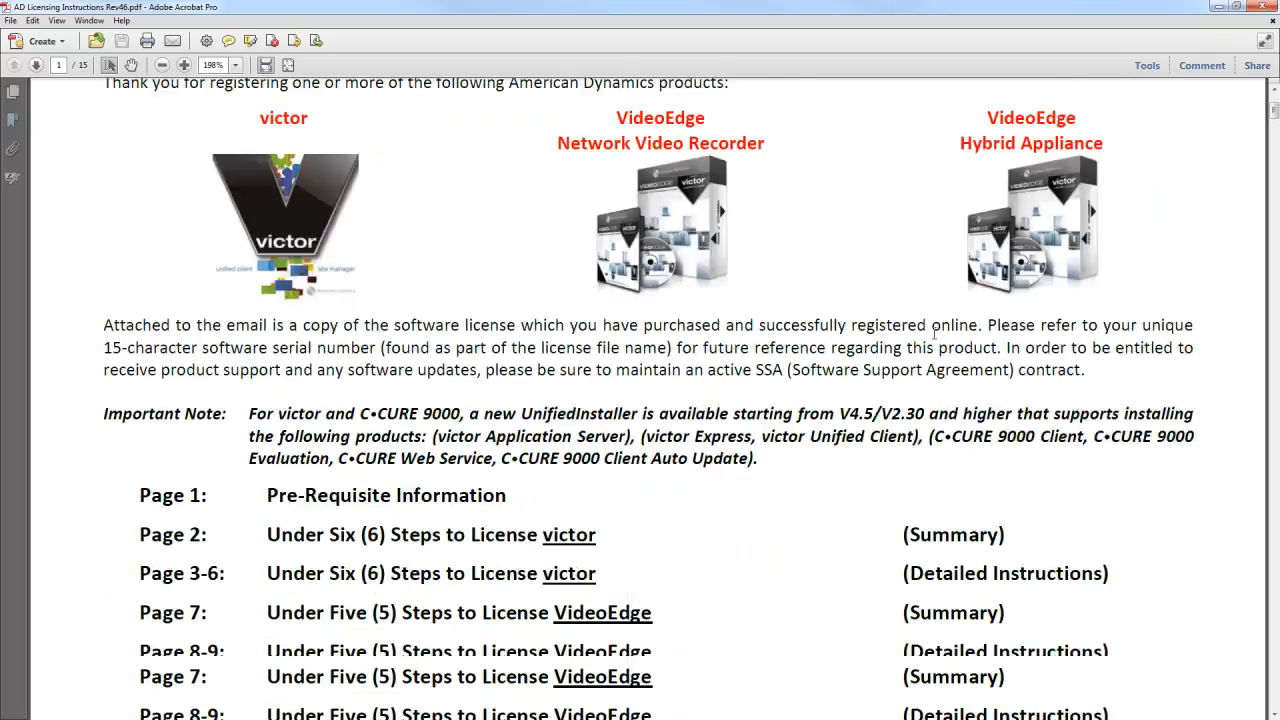
scroll(925, 348, down, 10)
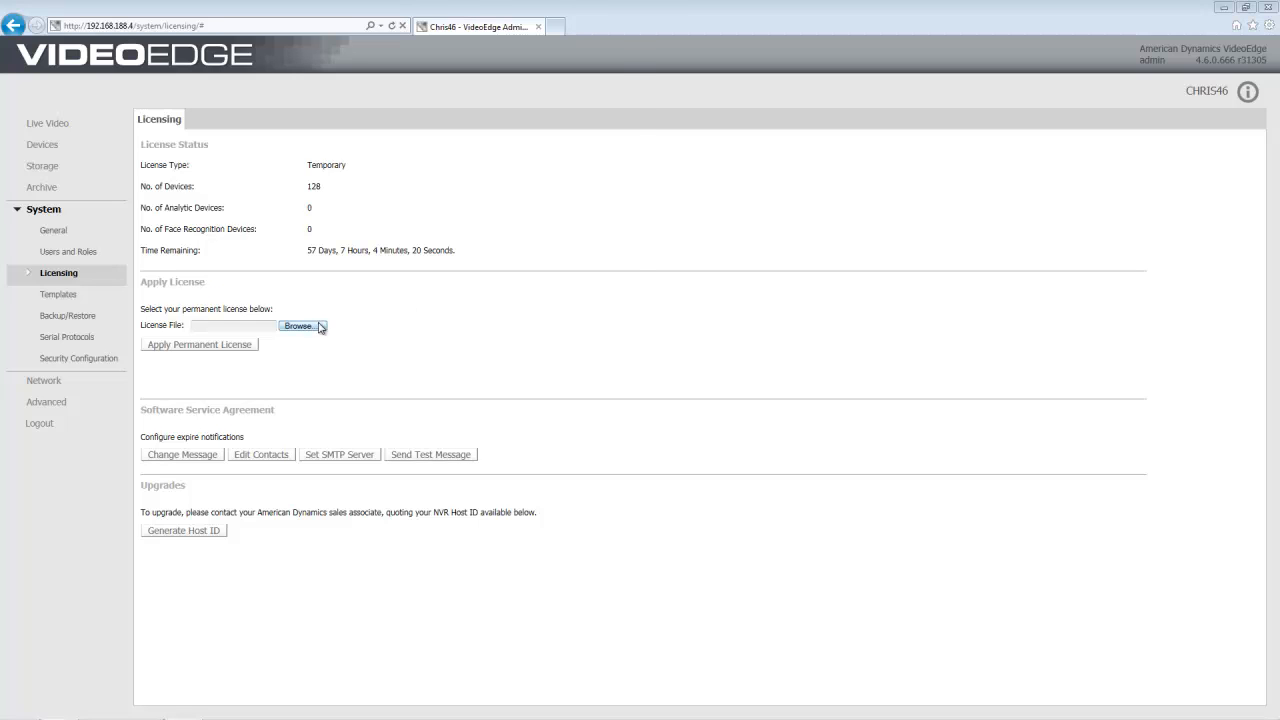
Step: Upload the saved .lic file and apply it as the Permanent license for 16 devices
click(320, 326)
click(193, 100)
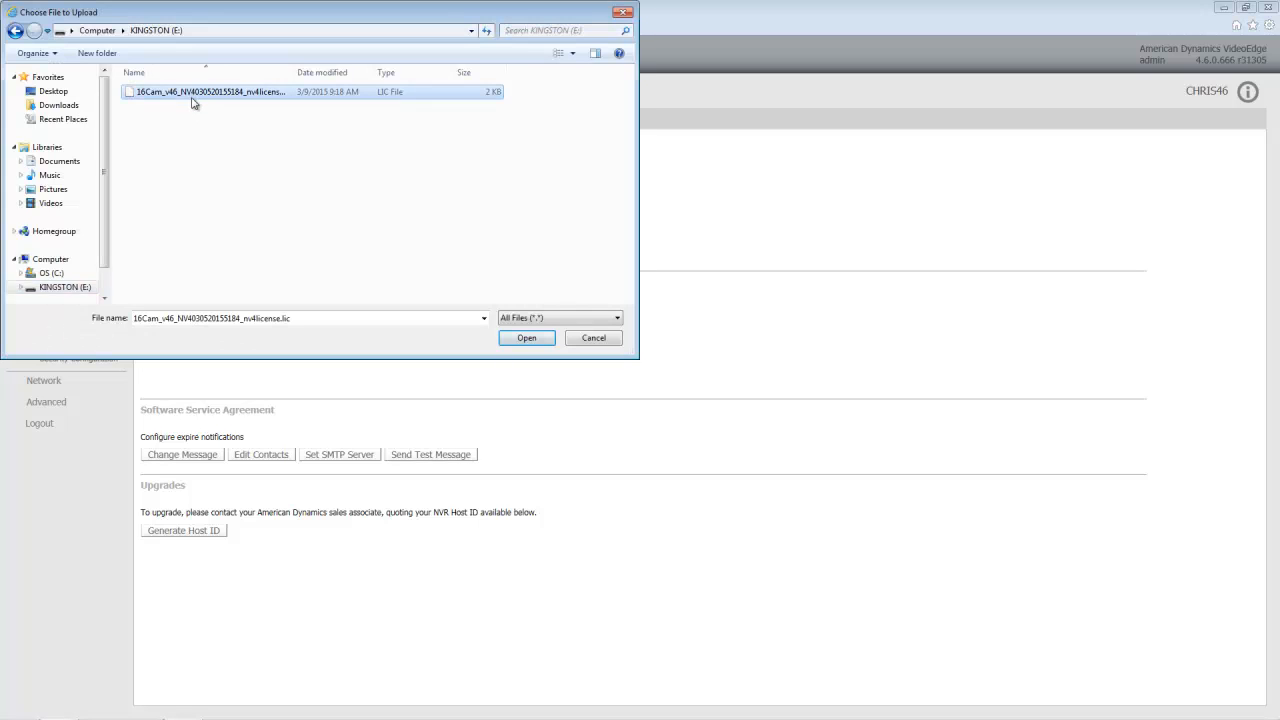
click(507, 342)
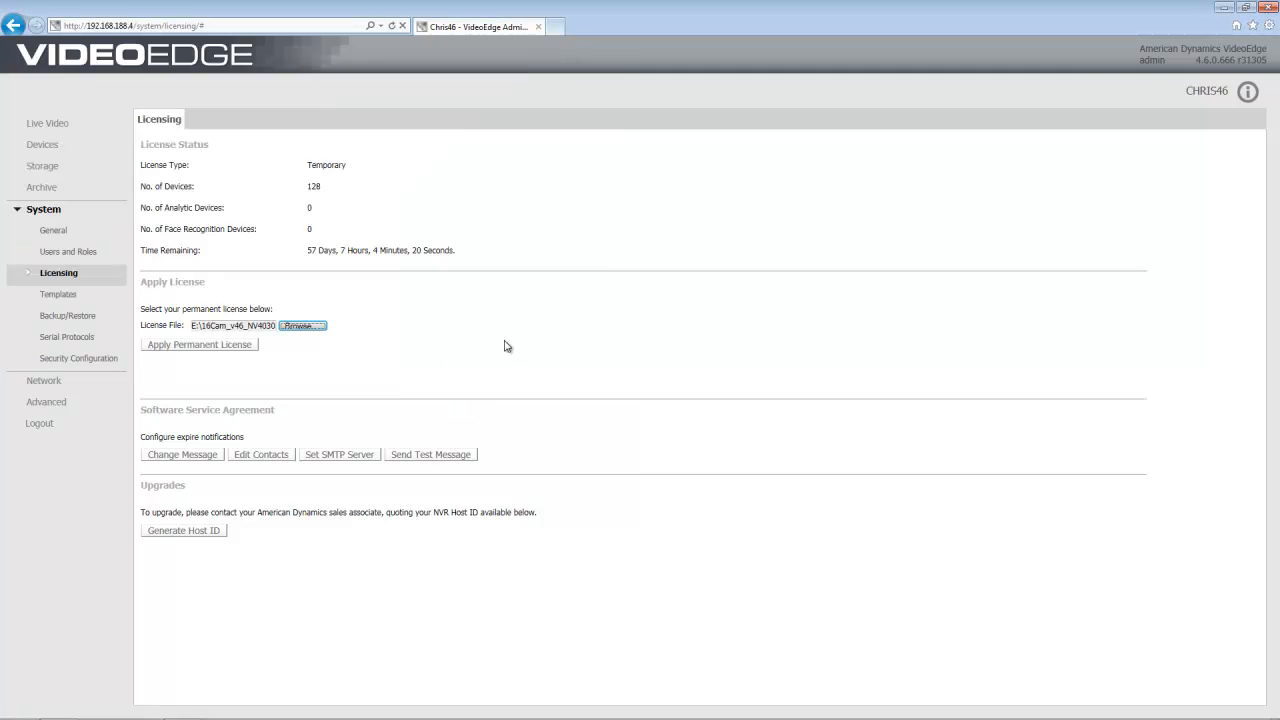
click(194, 345)
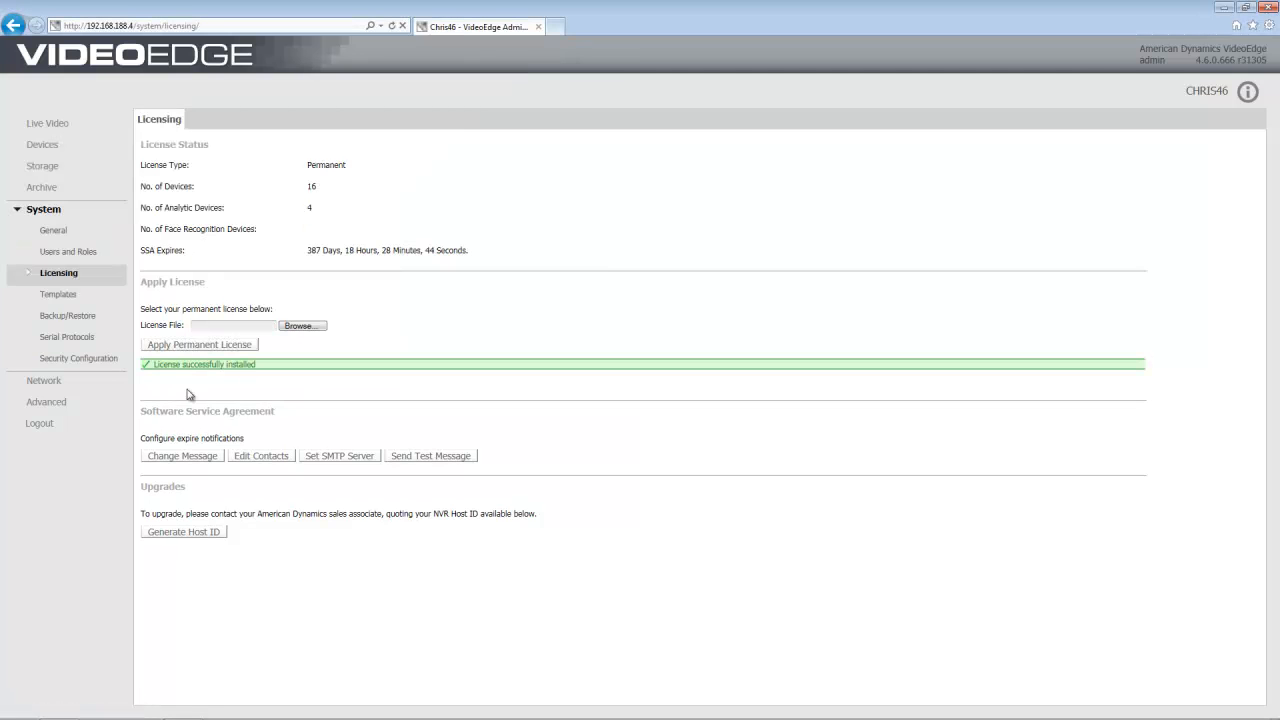